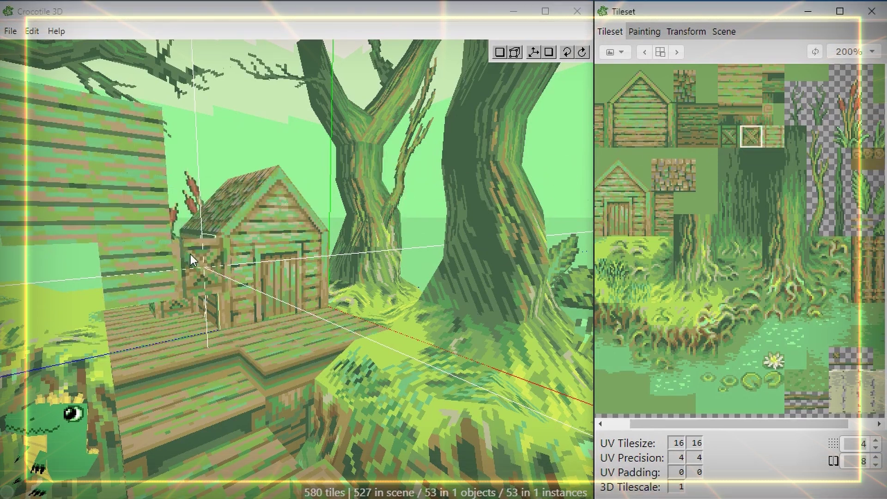
# - Paint a crate stack beside the hut, erase tiles near the cattails, and cycle the loaded tilesets
pyautogui.moveTo(171, 201)
pyautogui.mouseDown()
pyautogui.moveTo(138, 239)
pyautogui.moveTo(144, 320)
pyautogui.mouseUp()
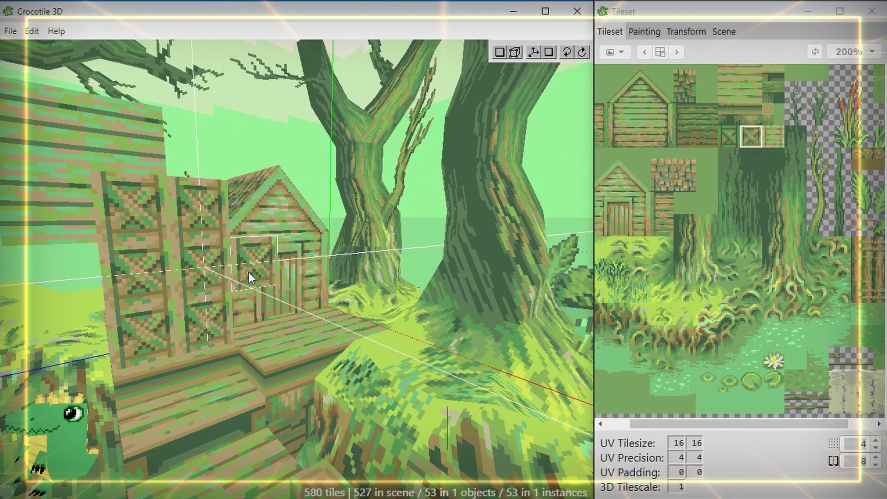
pyautogui.moveTo(253, 288); pyautogui.dragTo(265, 286, button='right')
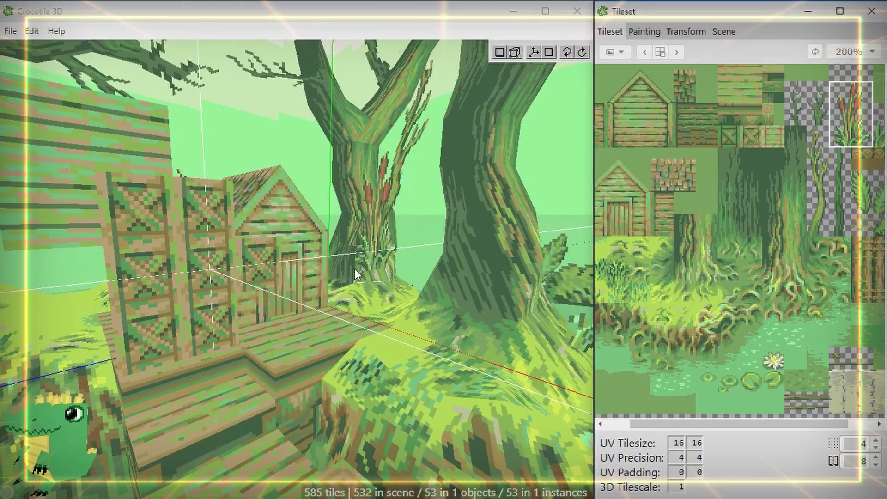
pyautogui.moveTo(267, 306); pyautogui.dragTo(353, 270)
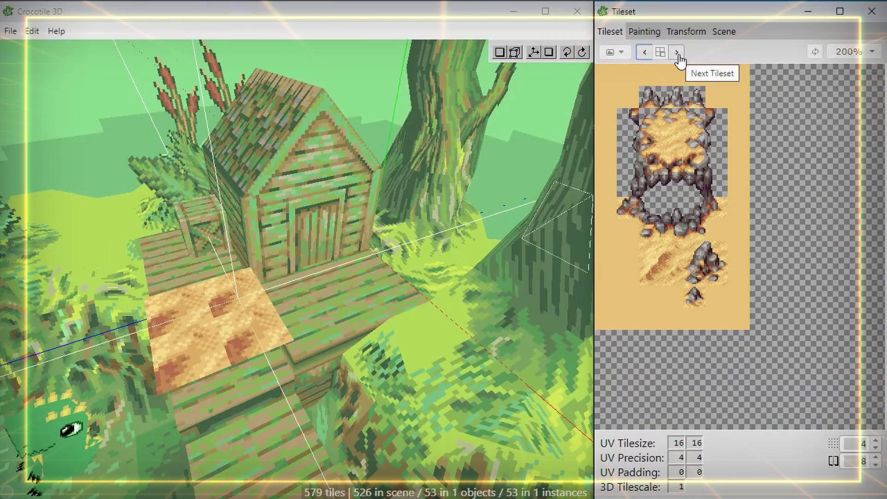
pyautogui.click(677, 52)
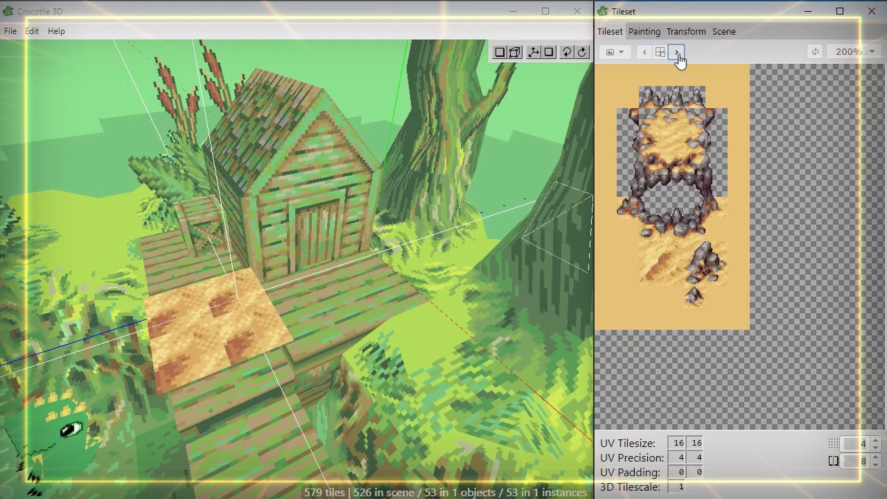
pyautogui.click(624, 56)
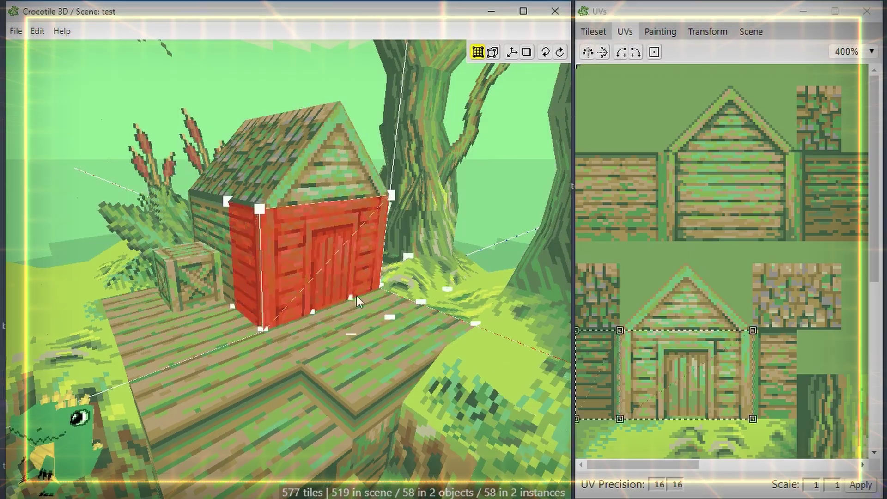
# - Add the hut's gable face to the selection and bring its UVs into view
pyautogui.keyDown('shift'); pyautogui.click(331, 191); pyautogui.keyUp('shift')
pyautogui.scroll(2, 683, 320)
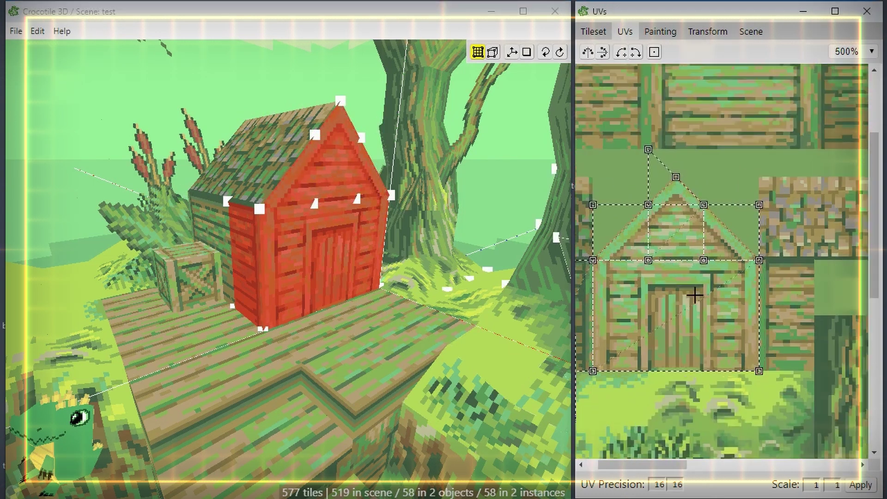
pyautogui.moveTo(714, 309); pyautogui.dragTo(790, 292, button='middle')
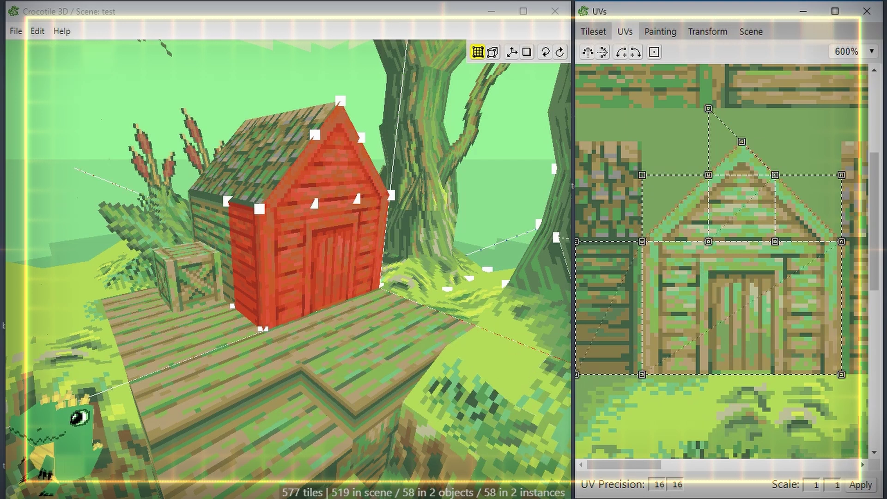
# - Move the gable's corner UV points, undo the move, and select multiple UV points
pyautogui.moveTo(708, 175); pyautogui.dragTo(685, 141)
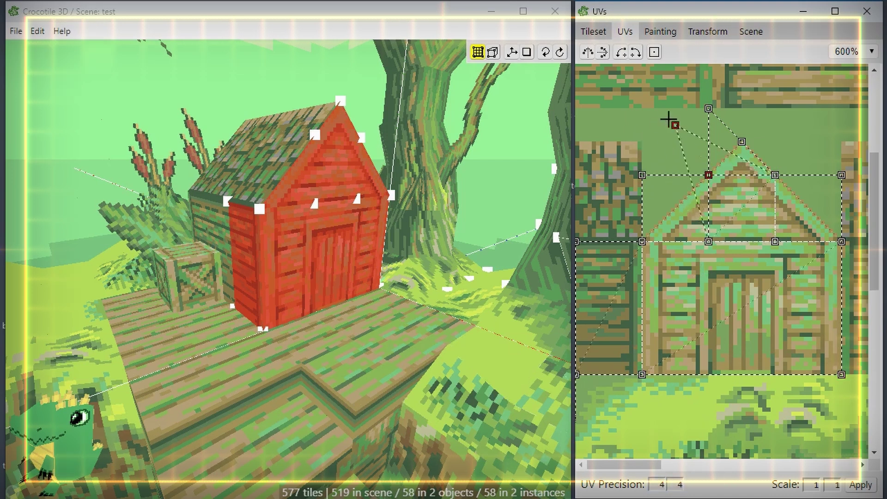
pyautogui.hotkey('ctrl', 'z')
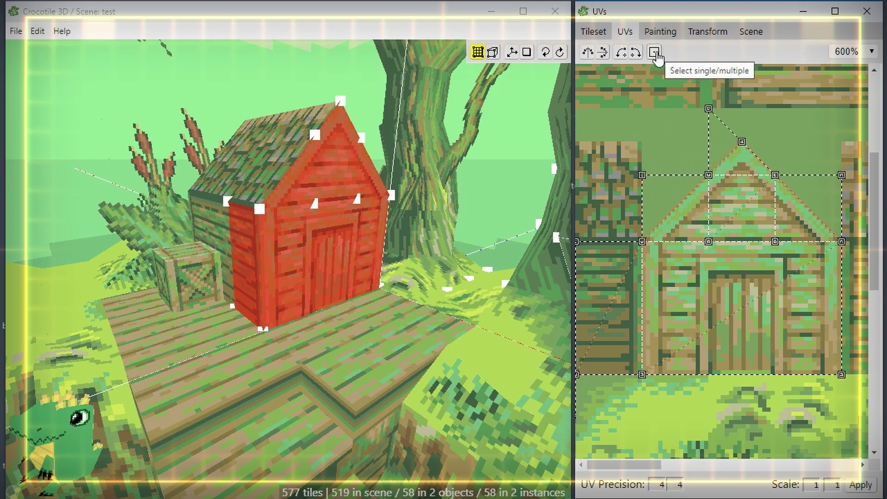
pyautogui.moveTo(708, 175)
pyautogui.mouseDown()
pyautogui.moveTo(666, 134)
pyautogui.moveTo(709, 175)
pyautogui.mouseUp()
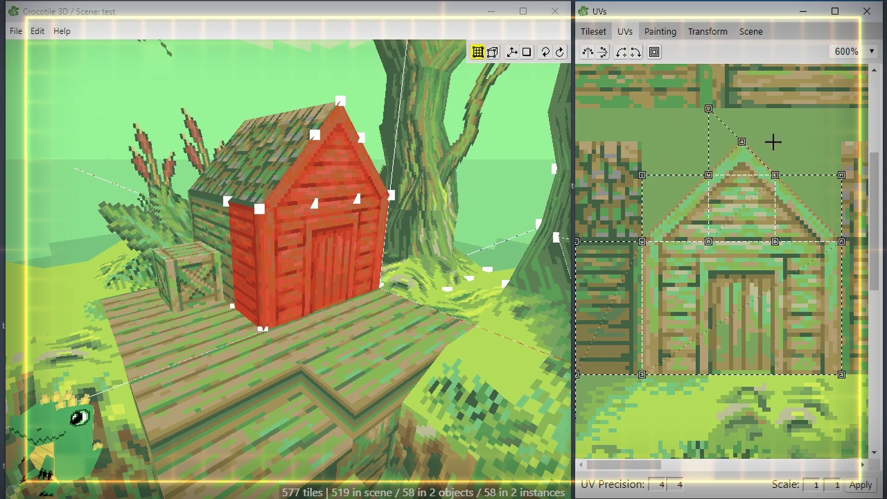
pyautogui.click(648, 176)
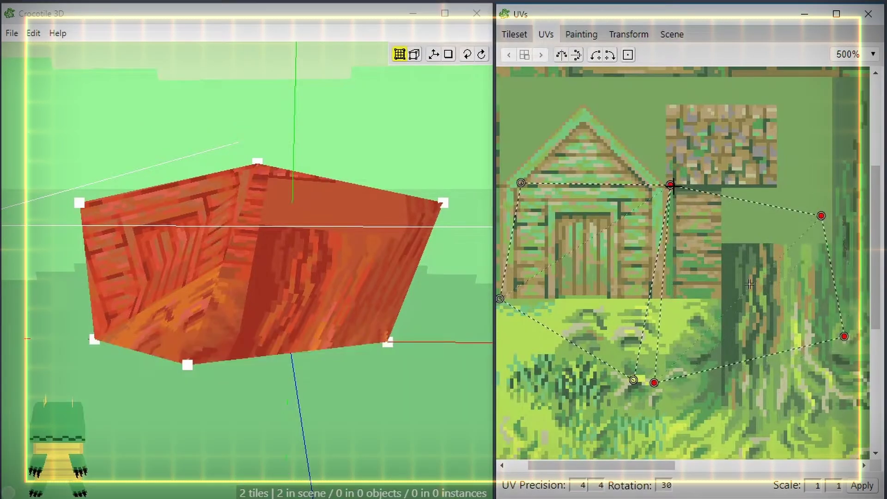
pyautogui.click(671, 186)
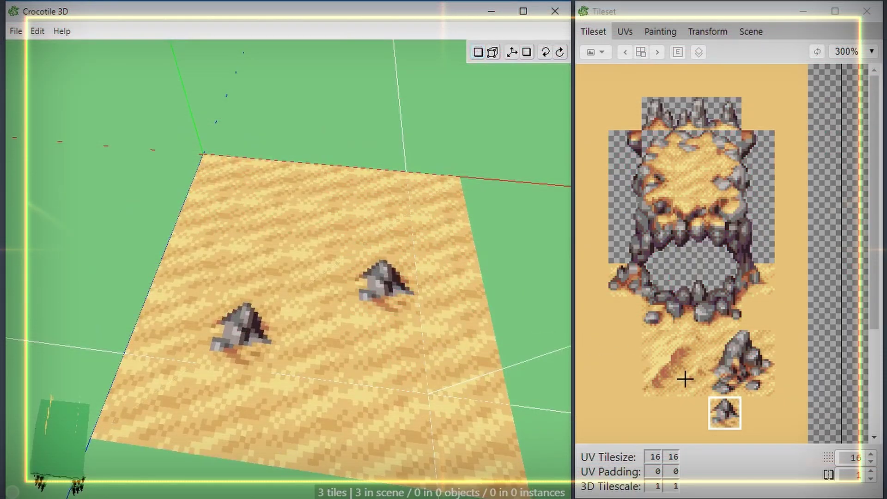
# - Place the sand-smudge tile block on the sandy plane beside the two rocks
pyautogui.moveTo(649, 383); pyautogui.dragTo(703, 335)
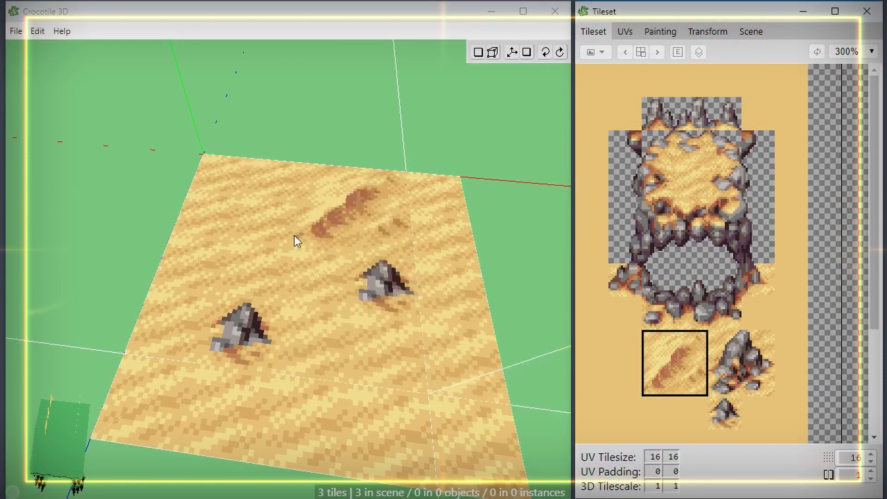
pyautogui.click(264, 236)
pyautogui.press('space')
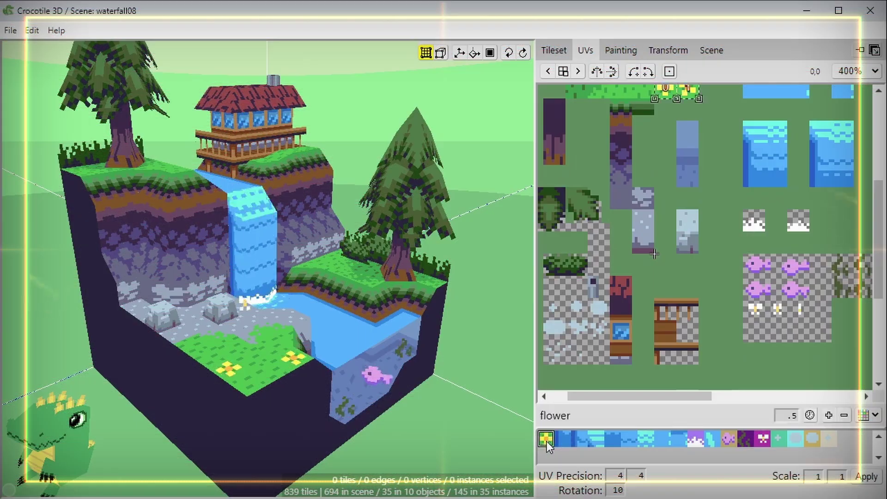
# - Place the animated water tile in the swamp and set its animation to the first frame
pyautogui.scroll(3, 683, 168)
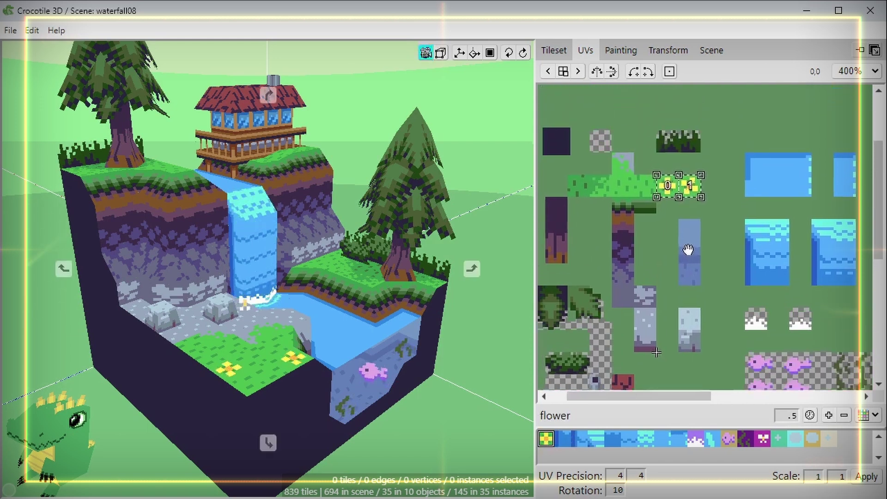
pyautogui.keyDown('ctrl'); pyautogui.scroll(1, 678, 240); pyautogui.keyUp('ctrl')
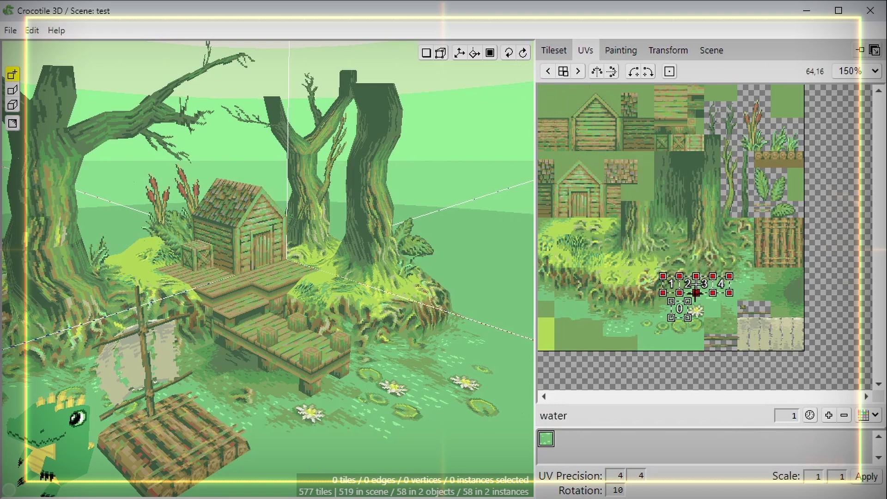
pyautogui.keyDown('ctrl'); pyautogui.scroll(1, 696, 293); pyautogui.keyUp('ctrl')
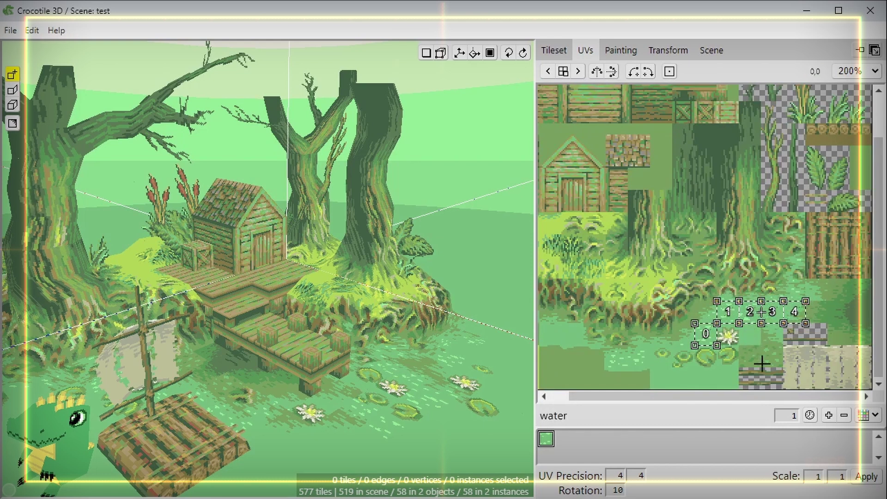
pyautogui.click(310, 367)
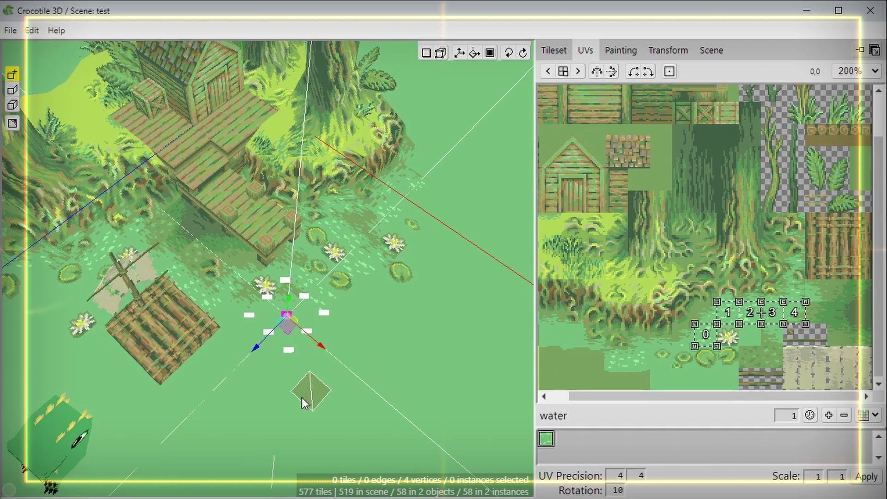
pyautogui.click(299, 398)
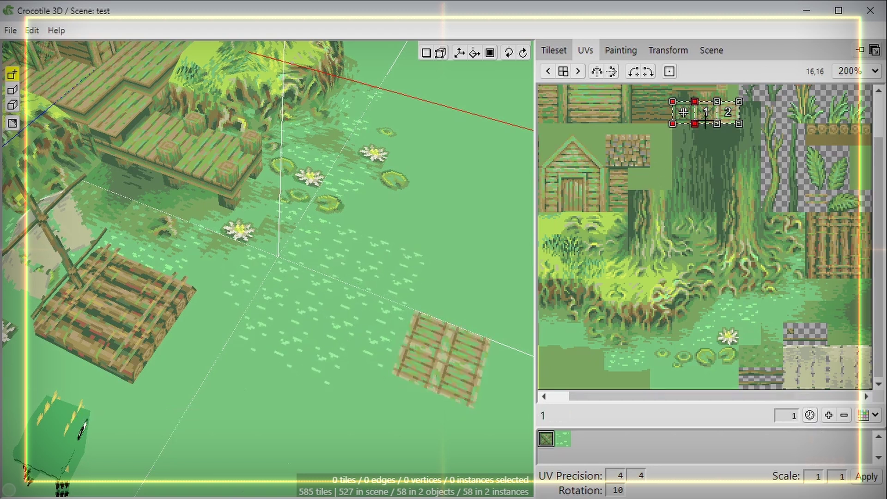
pyautogui.click(683, 121)
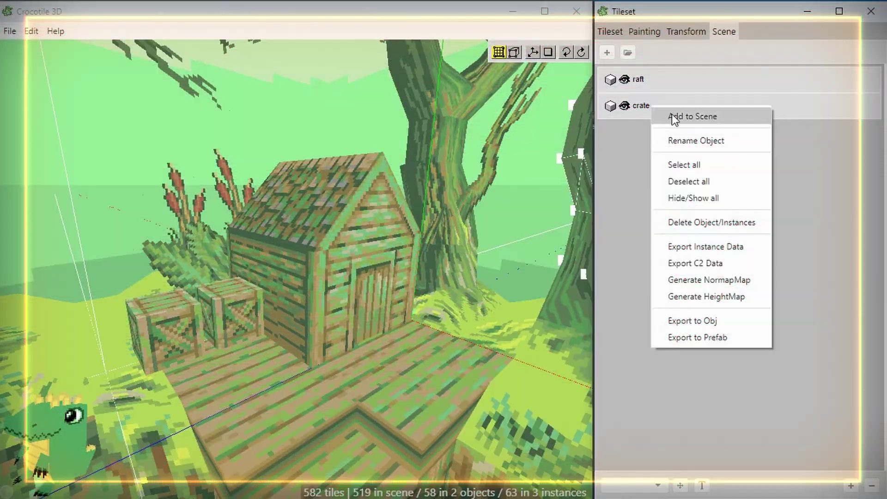
# - Add crate copies, arrange them into a stacked pile beside the hut, and delete the extras
pyautogui.click(672, 114)
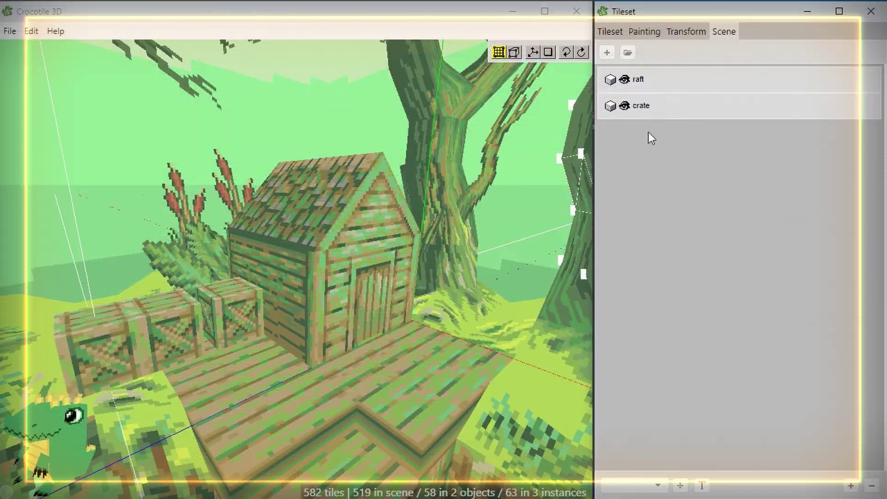
pyautogui.click(125, 357)
pyautogui.click(168, 339)
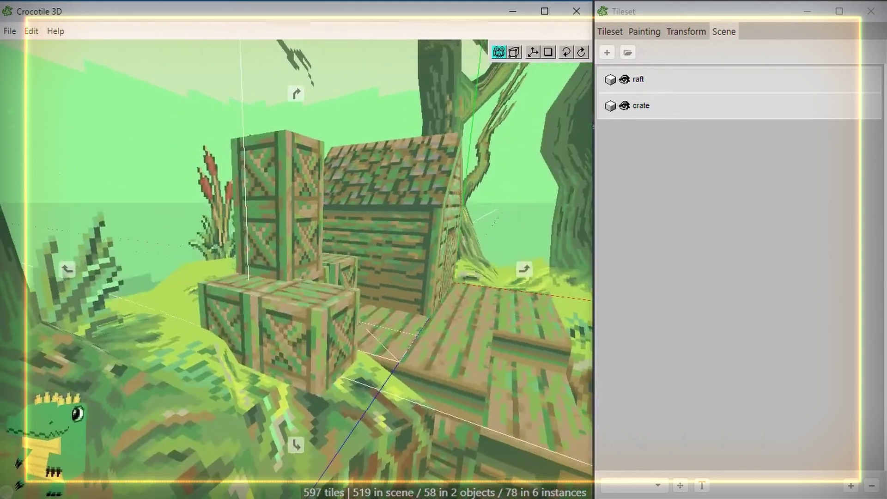
pyautogui.click(301, 265)
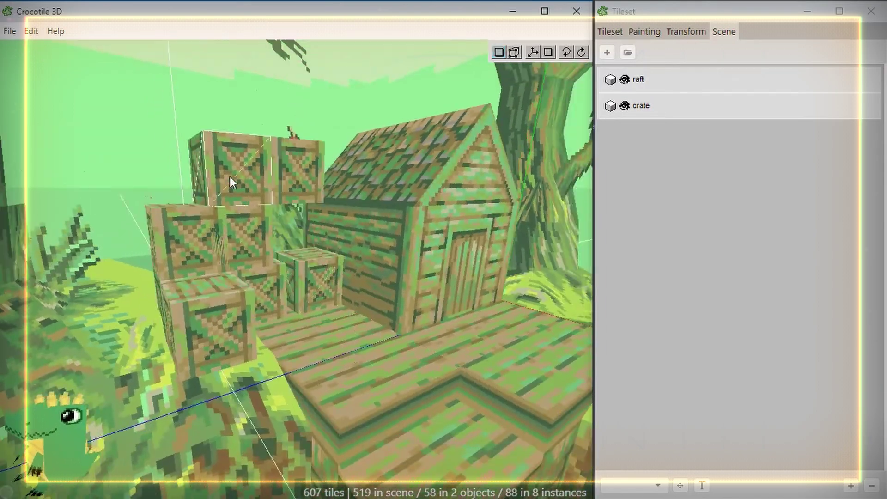
pyautogui.press('Delete')
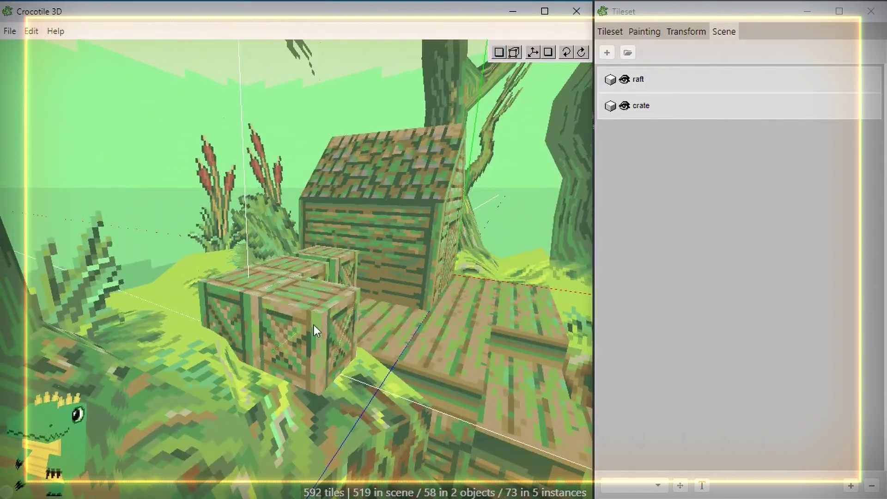
pyautogui.click(315, 325)
pyautogui.press('Delete')
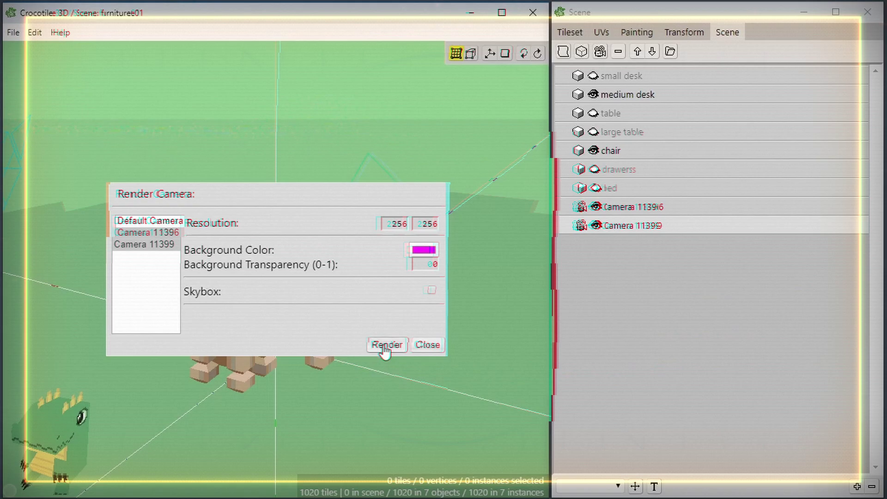
# - Render the furniture scene from the chosen camera and make the light cast shadows
pyautogui.click(384, 348)
pyautogui.moveTo(119, 65); pyautogui.dragTo(312, 78)
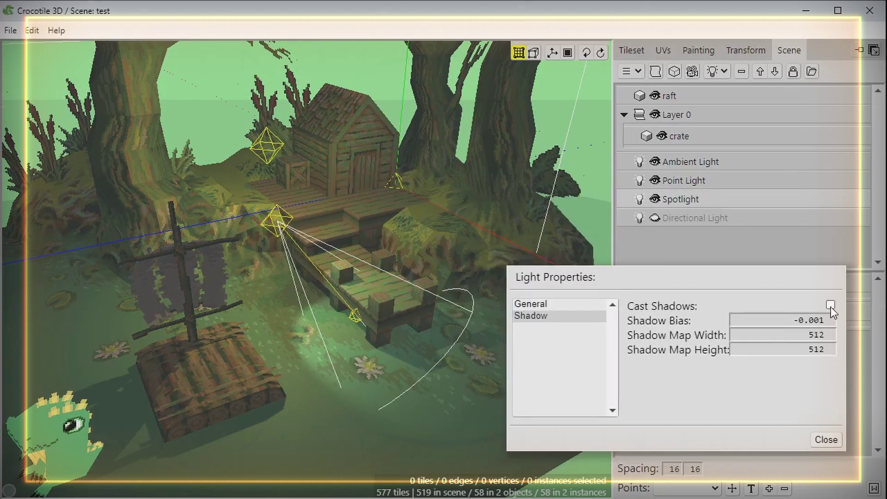
pyautogui.click(830, 305)
pyautogui.click(826, 439)
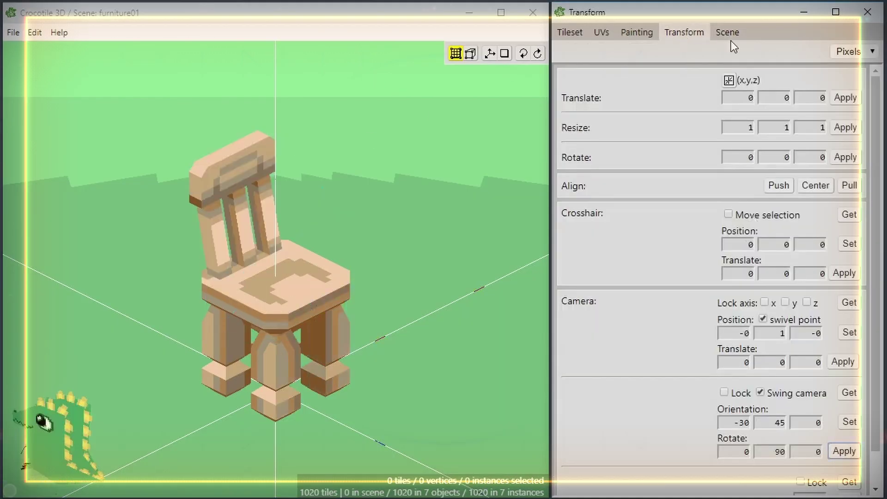
pyautogui.click(733, 42)
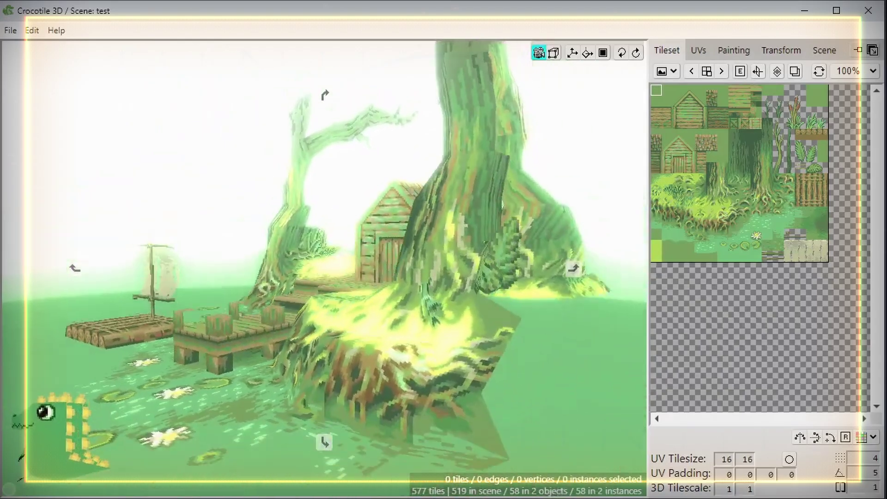